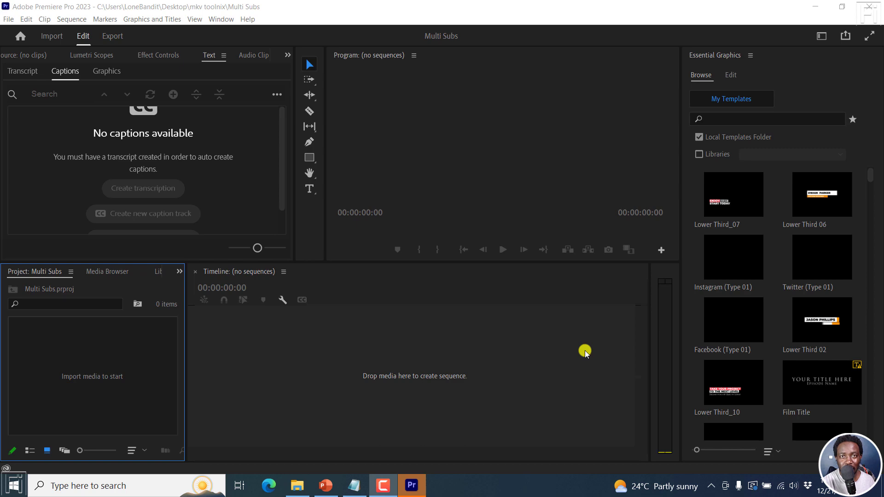
Step: Import the "[UPDATE] Easily Download YouTube Subtitles as Transcripts" MP4 from the "Davinci Resolve Subtitles and Captions" folder into the project
{"action": "left_click", "coordinate": [298, 486]}
{"action": "left_click_drag", "start_coordinate": [879, 175], "coordinate": [878, 324]}
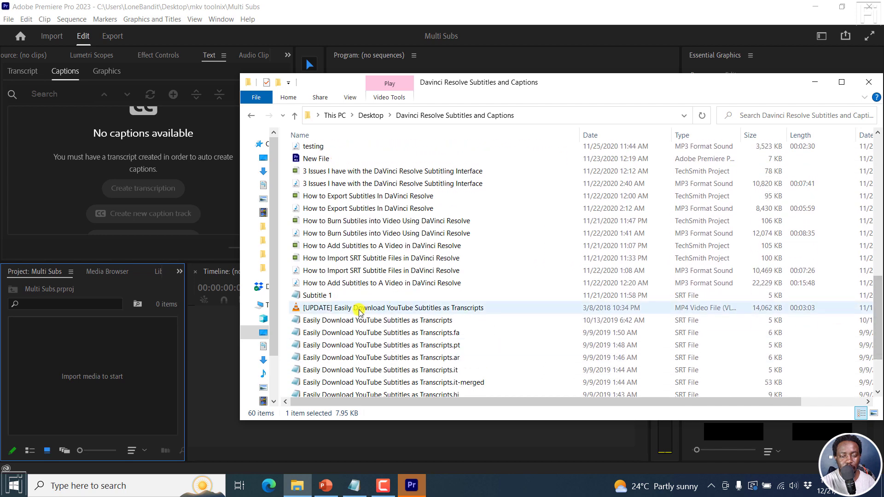
{"action": "left_click_drag", "start_coordinate": [357, 307], "coordinate": [130, 376]}
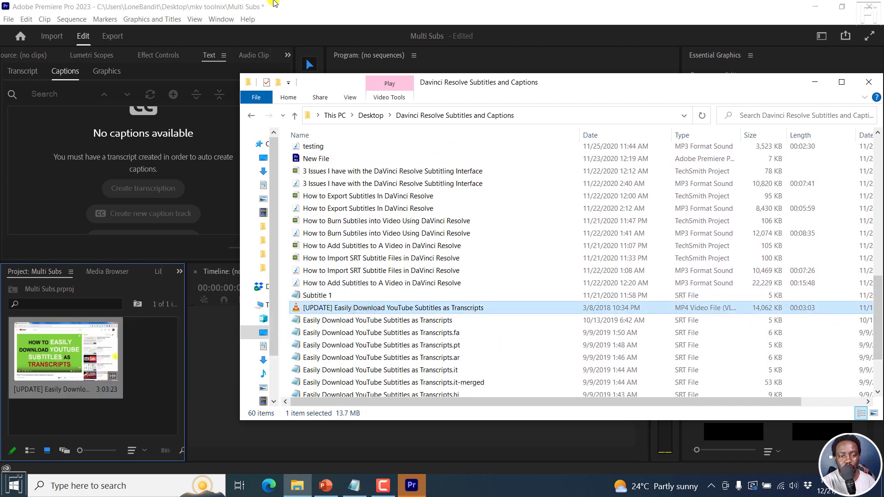
Step: Create a sequence from the imported video clip and widen the project bin area
{"action": "double_click", "coordinate": [273, 5]}
{"action": "left_click_drag", "start_coordinate": [65, 362], "coordinate": [321, 343]}
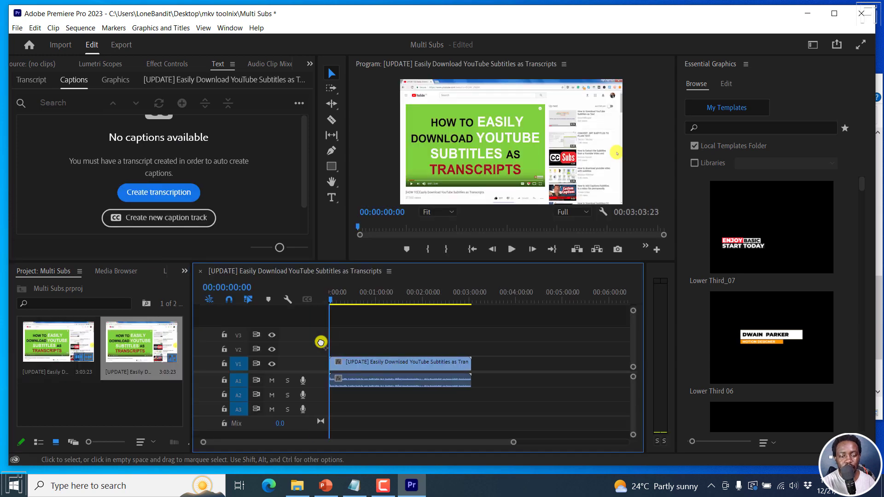
{"action": "left_click_drag", "start_coordinate": [190, 325], "coordinate": [268, 351]}
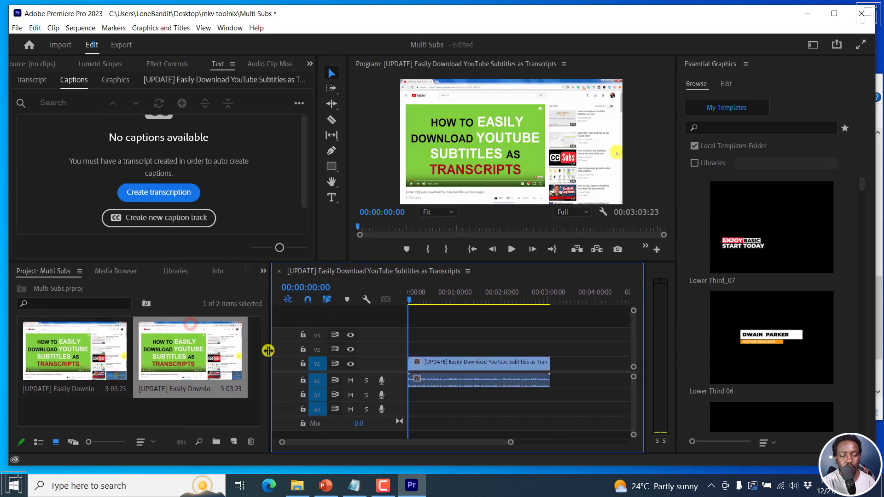
Step: Import the English SRT file "[UPDATE] Easily Download YouTube Subtitles as Transcripts - 1 Line" into the project
{"action": "left_click", "coordinate": [297, 485]}
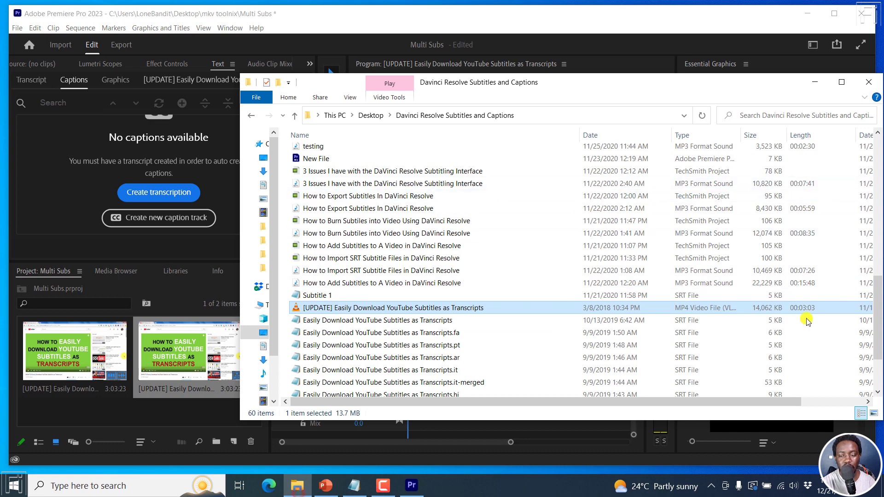
{"action": "left_click_drag", "start_coordinate": [878, 318], "coordinate": [879, 166]}
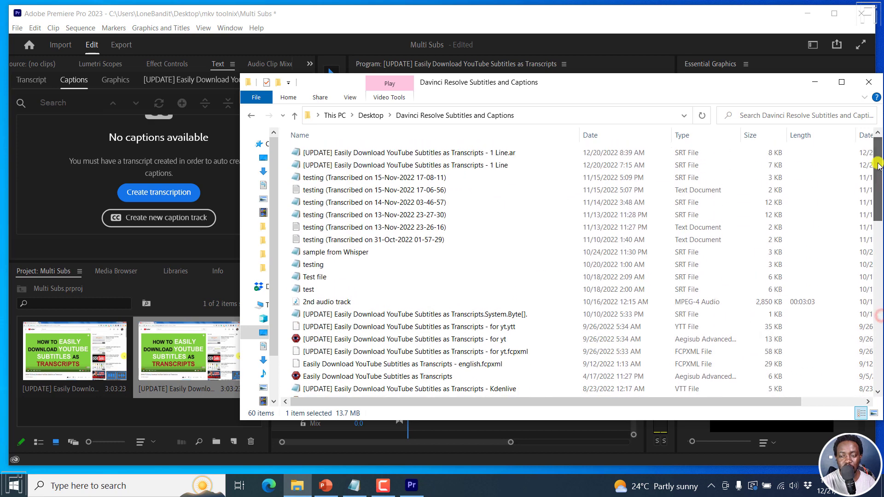
{"action": "left_click", "coordinate": [494, 166]}
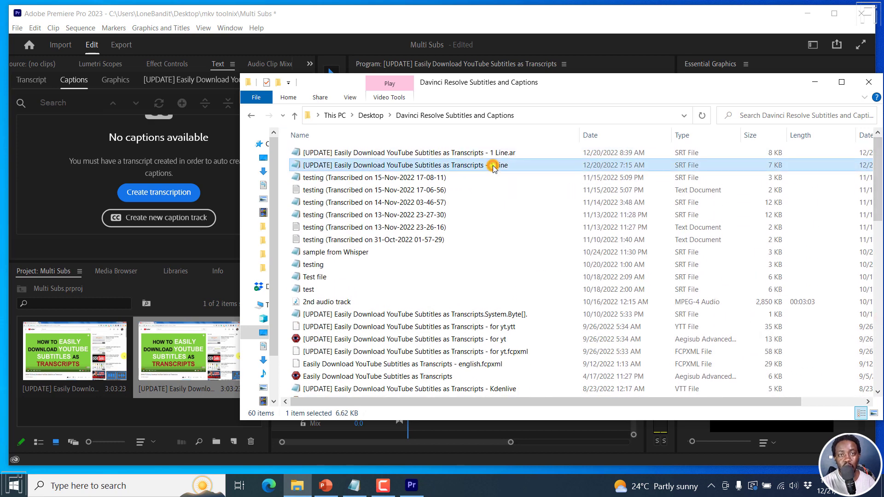
{"action": "left_click", "coordinate": [500, 153]}
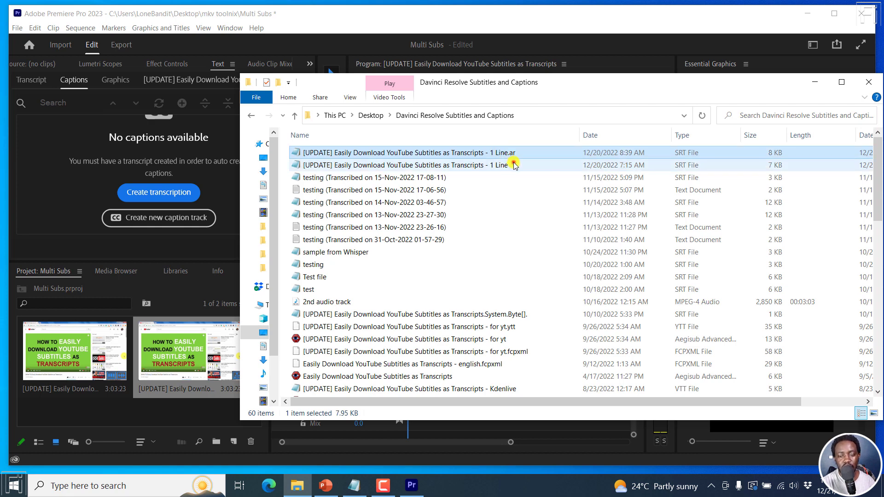
{"action": "left_click", "coordinate": [512, 165]}
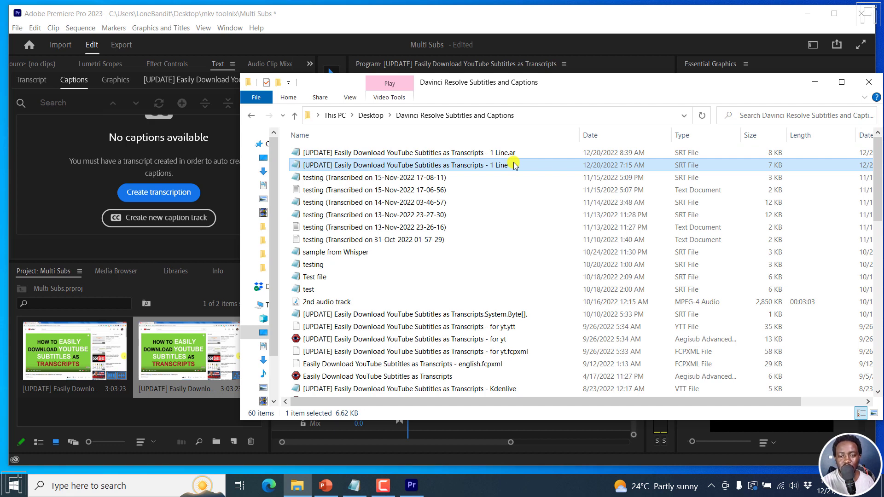
{"action": "left_click", "coordinate": [523, 154]}
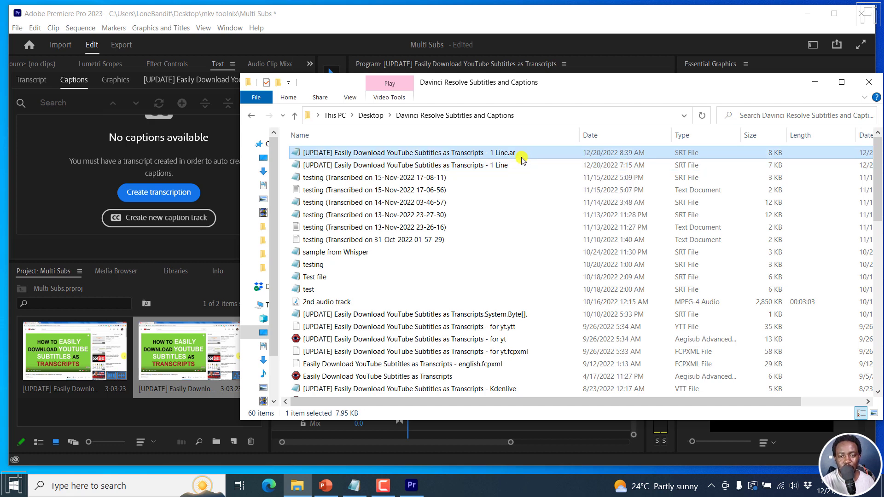
{"action": "left_click", "coordinate": [497, 167]}
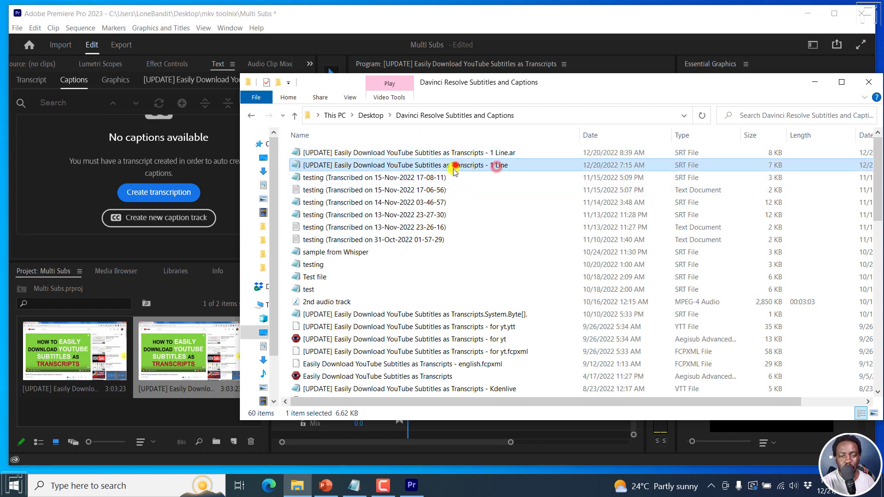
{"action": "left_click_drag", "start_coordinate": [455, 170], "coordinate": [138, 392]}
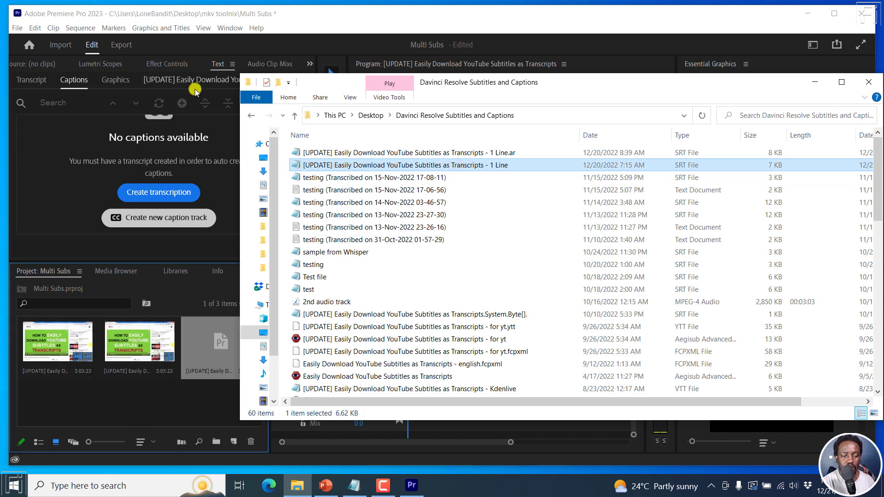
Step: Back in Premiere Pro, place the English subtitles on a new caption track with Subtitle format and Source timecode as start point
{"action": "left_click", "coordinate": [221, 6]}
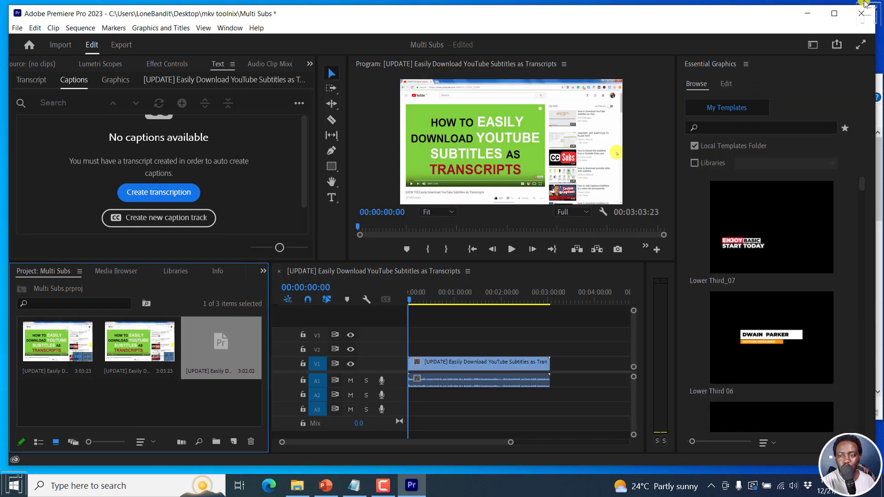
{"action": "left_click", "coordinate": [834, 13]}
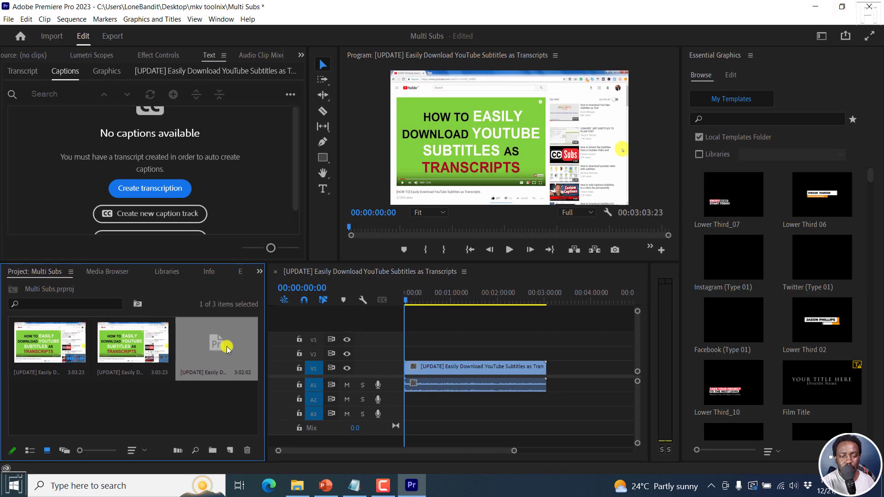
{"action": "left_click_drag", "start_coordinate": [227, 349], "coordinate": [408, 324]}
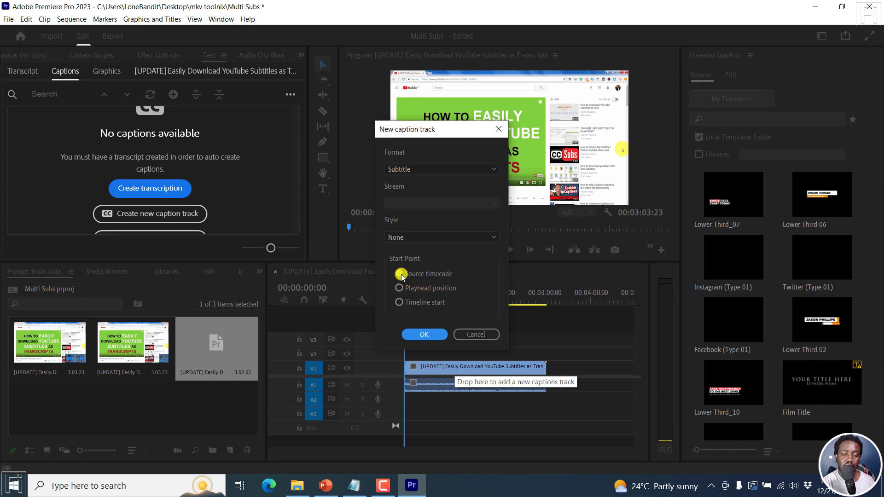
{"action": "left_click", "coordinate": [424, 335]}
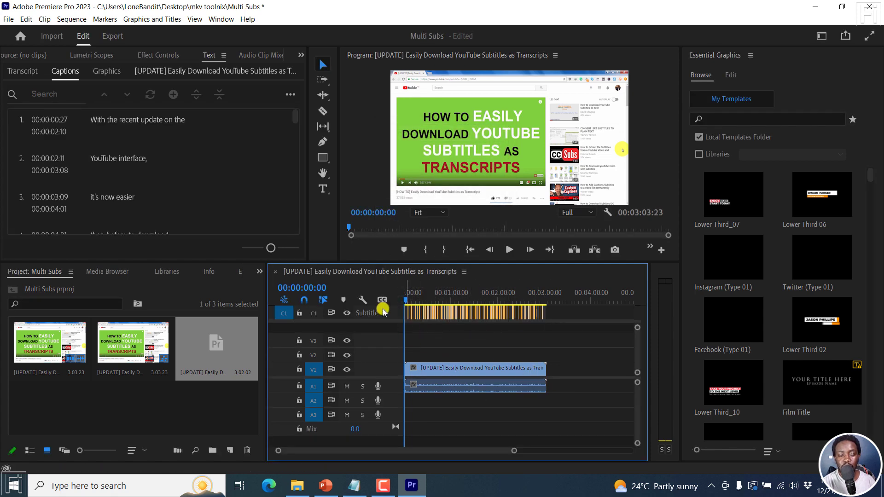
Step: Set the font size of all captions on the English subtitle track to 44 and return the playhead to the sequence start
{"action": "left_click", "coordinate": [418, 295]}
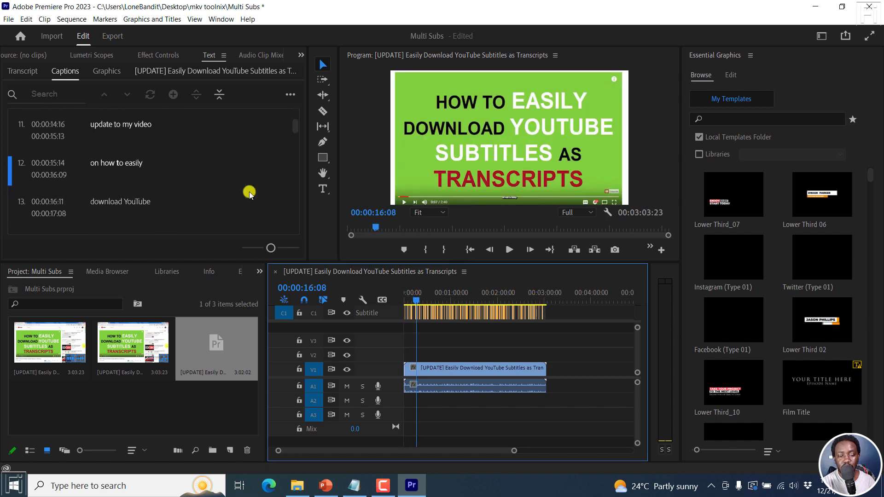
{"action": "left_click", "coordinate": [230, 190]}
{"action": "key", "text": "ctrl+a"}
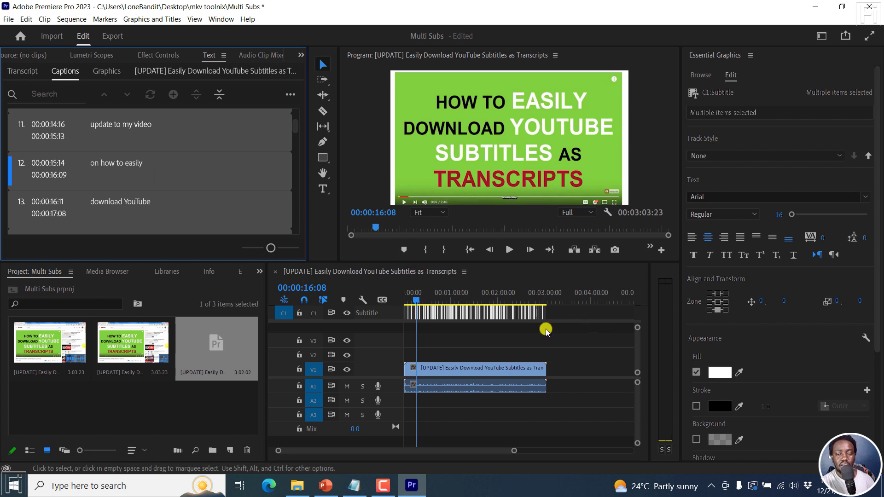
{"action": "left_click", "coordinate": [777, 214]}
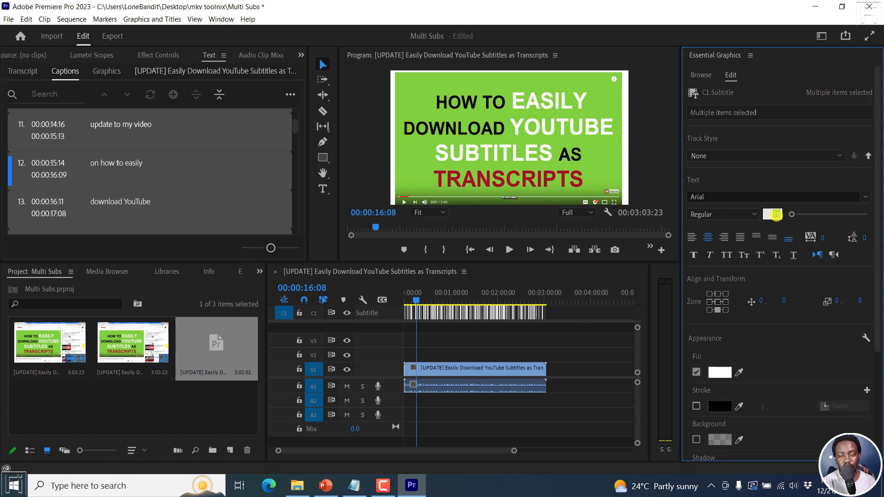
{"action": "type", "text": "44"}
{"action": "key", "text": "Return"}
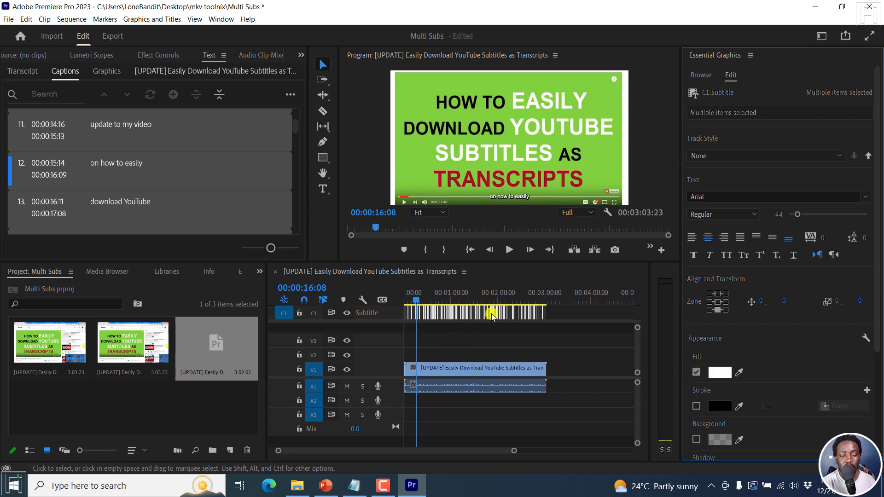
{"action": "left_click_drag", "start_coordinate": [524, 294], "coordinate": [372, 300]}
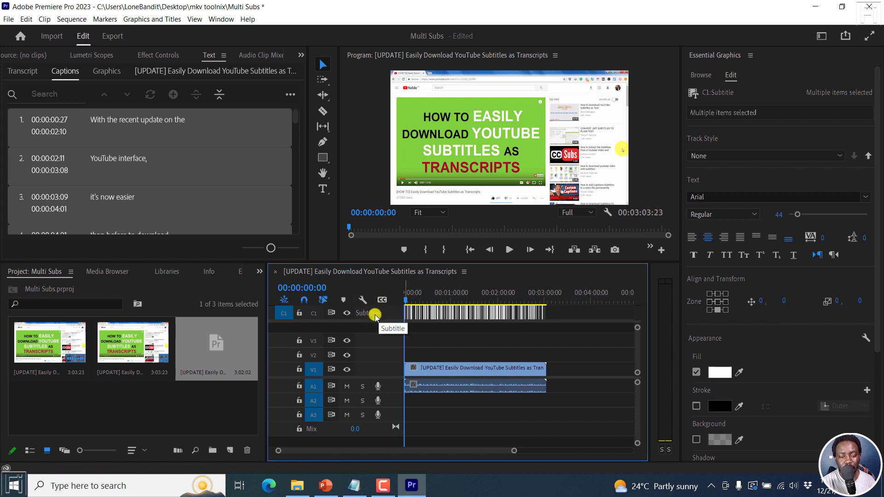
Step: Add a second, empty caption track in Subtitle format with no style
{"action": "right_click", "coordinate": [376, 317]}
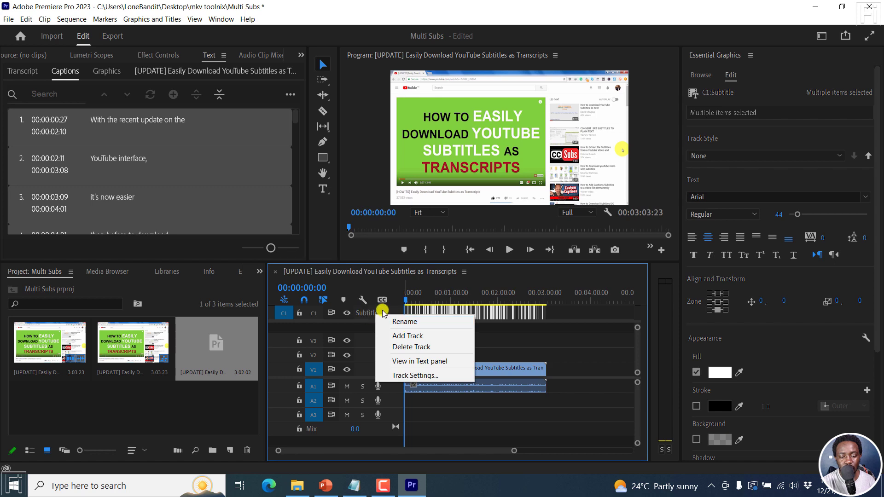
{"action": "left_click", "coordinate": [407, 337]}
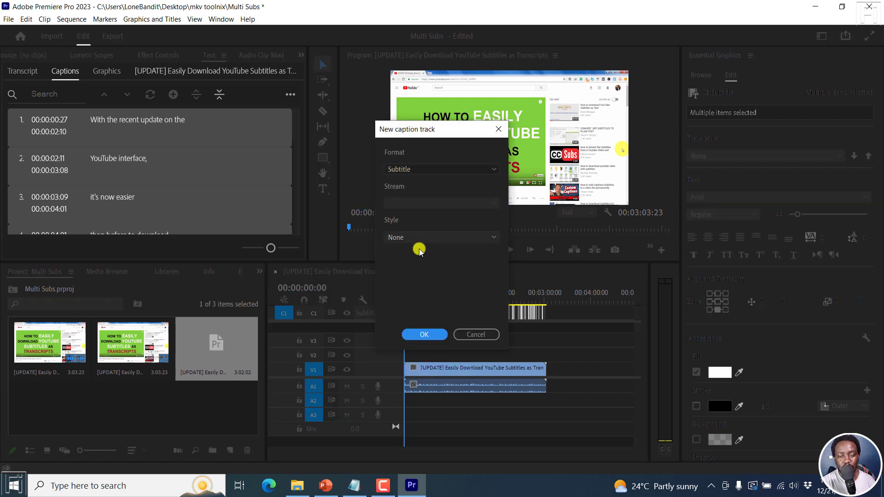
{"action": "left_click", "coordinate": [426, 333]}
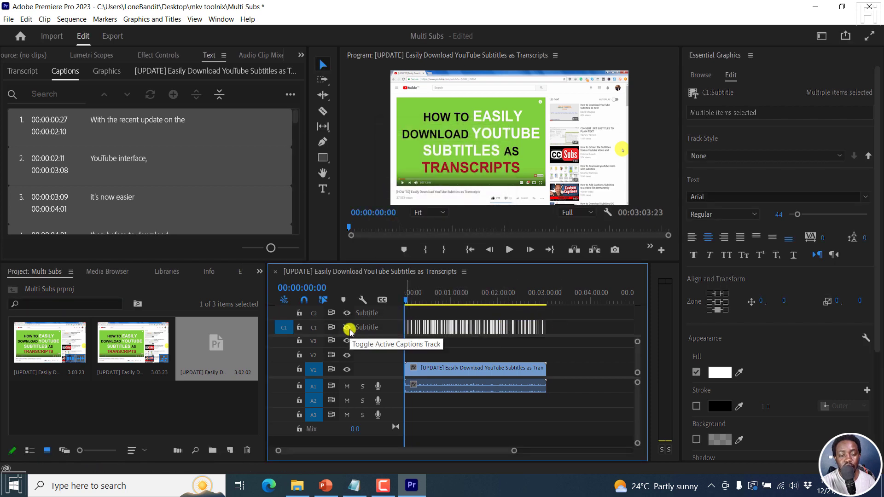
Step: Import the Arabic SRT file "[UPDATE] Easily Download YouTube Subtitles as Transcripts - 1 Line.ar" into the project
{"action": "left_click", "coordinate": [297, 486]}
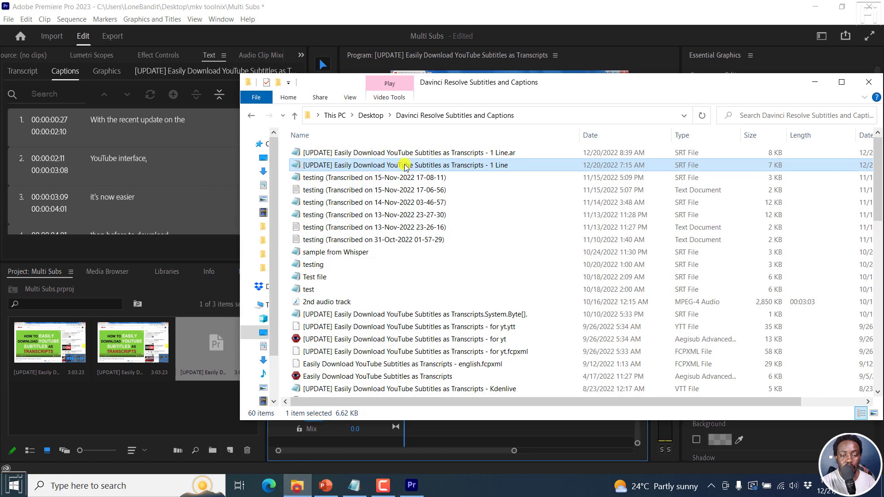
{"action": "left_click", "coordinate": [361, 152]}
{"action": "left_click_drag", "start_coordinate": [388, 153], "coordinate": [73, 410]}
{"action": "left_click", "coordinate": [239, 4]}
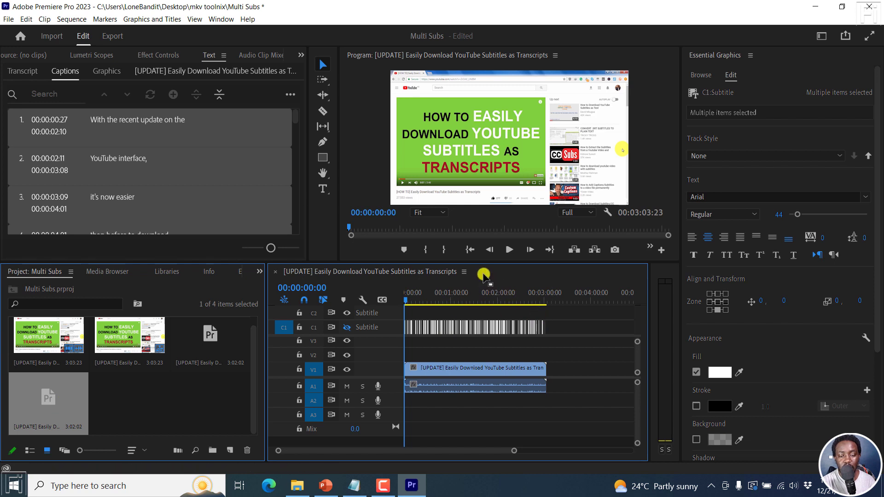
Step: Place the Arabic subtitles on caption track C2, aligned with the start of the first English caption on C1
{"action": "key", "text": "equal"}
{"action": "key", "text": "equal"}
{"action": "key", "text": "equal"}
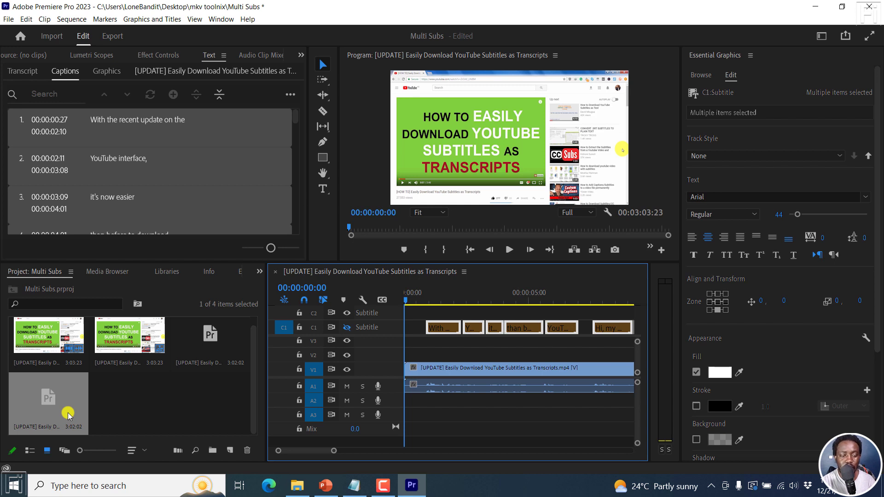
{"action": "left_click_drag", "start_coordinate": [44, 395], "coordinate": [426, 309]}
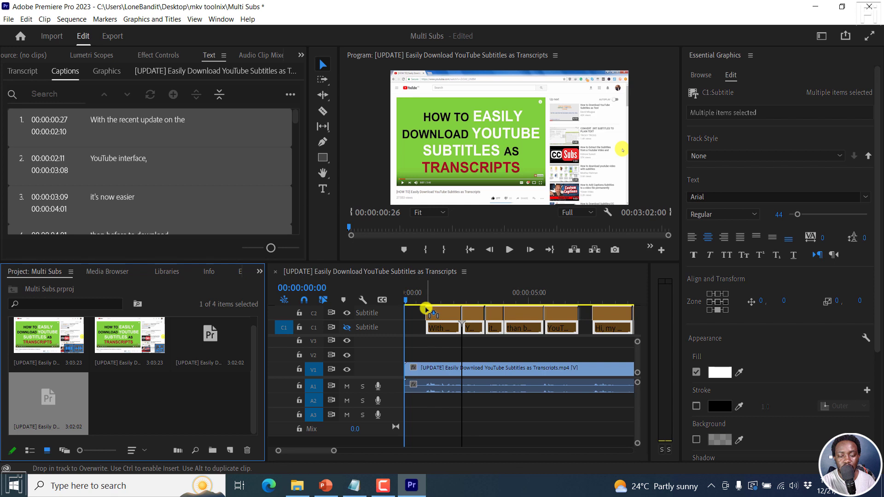
{"action": "left_click_drag", "start_coordinate": [425, 308], "coordinate": [426, 308]}
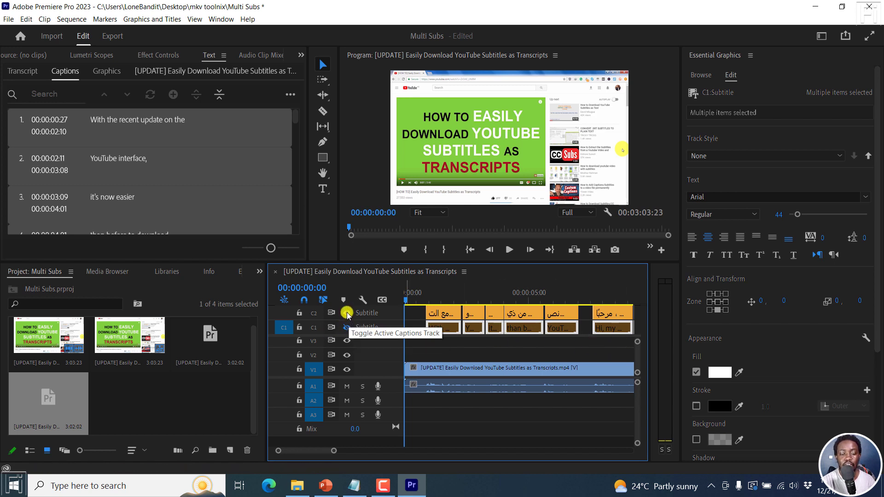
Step: Switch the active captions to the English track C1, hide it, and reactivate the Arabic track C2
{"action": "left_click", "coordinate": [348, 328]}
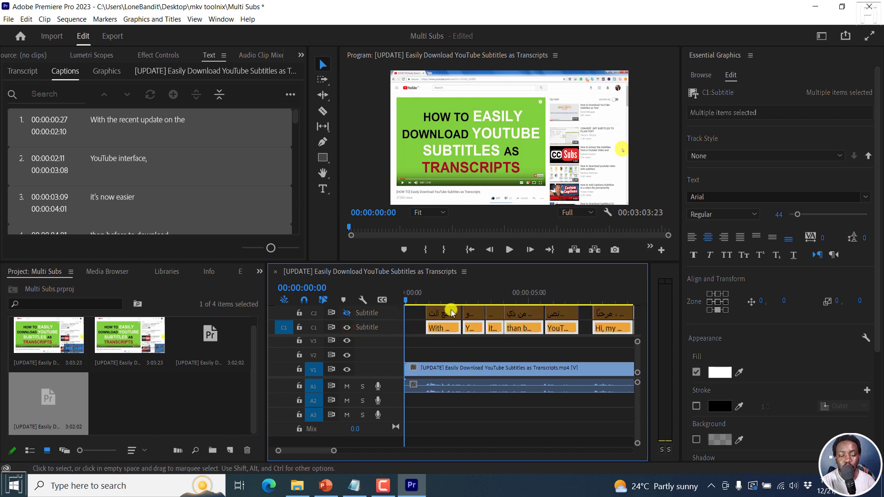
{"action": "left_click", "coordinate": [348, 327]}
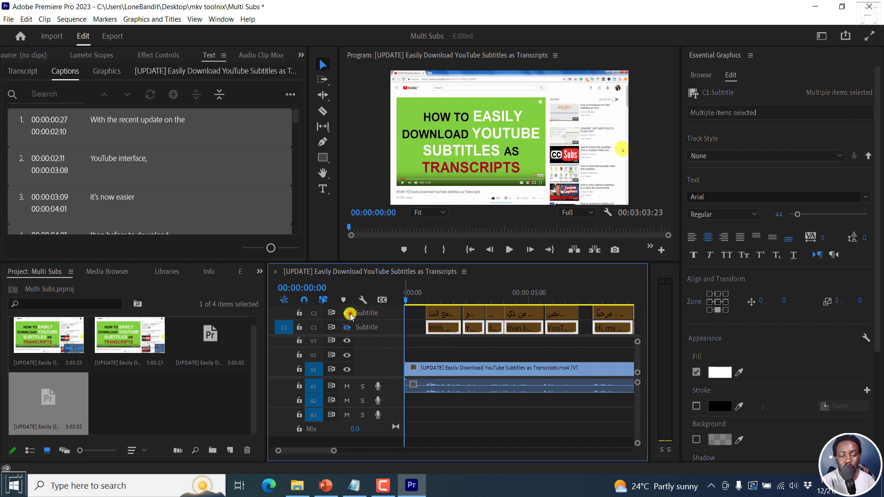
{"action": "left_click", "coordinate": [349, 313]}
Step: Select all Arabic captions on track C2 and set their font size to 44
{"action": "left_click", "coordinate": [436, 316]}
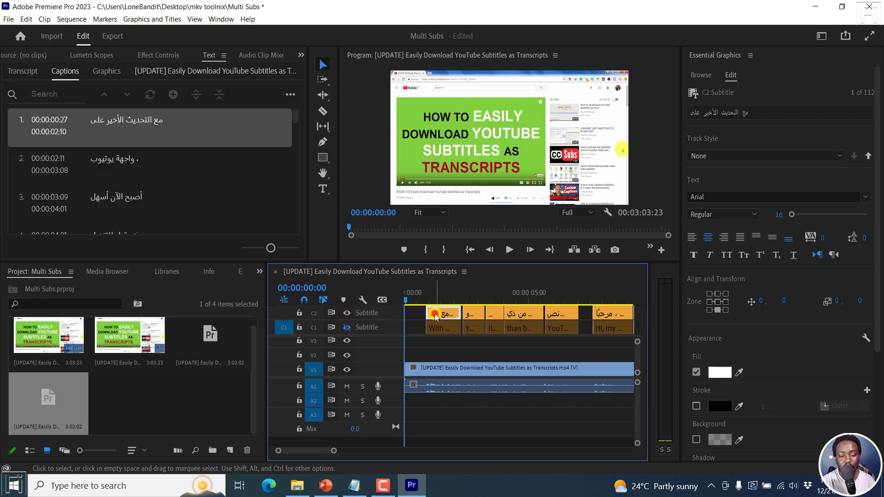
{"action": "left_click", "coordinate": [178, 169]}
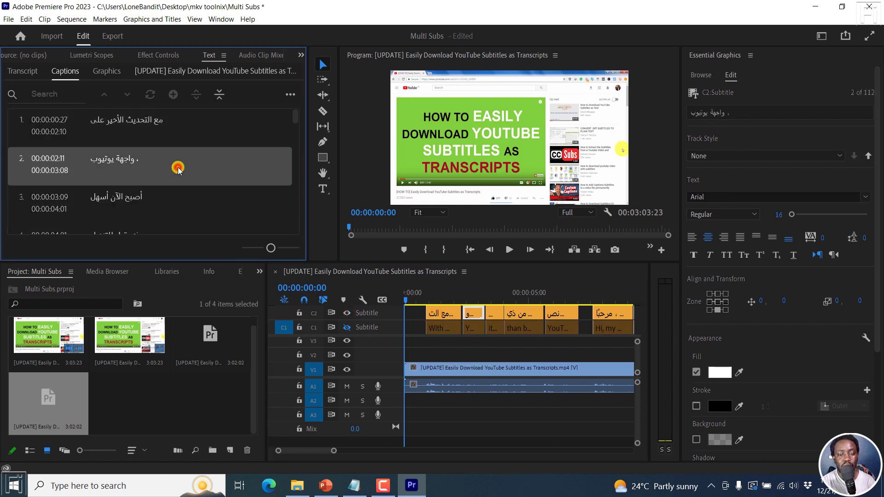
{"action": "key", "text": "ctrl+a"}
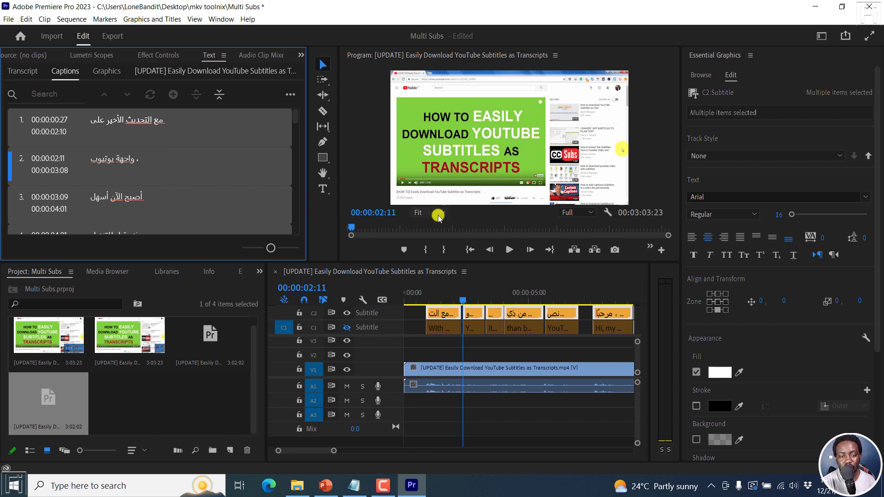
{"action": "left_click", "coordinate": [230, 150]}
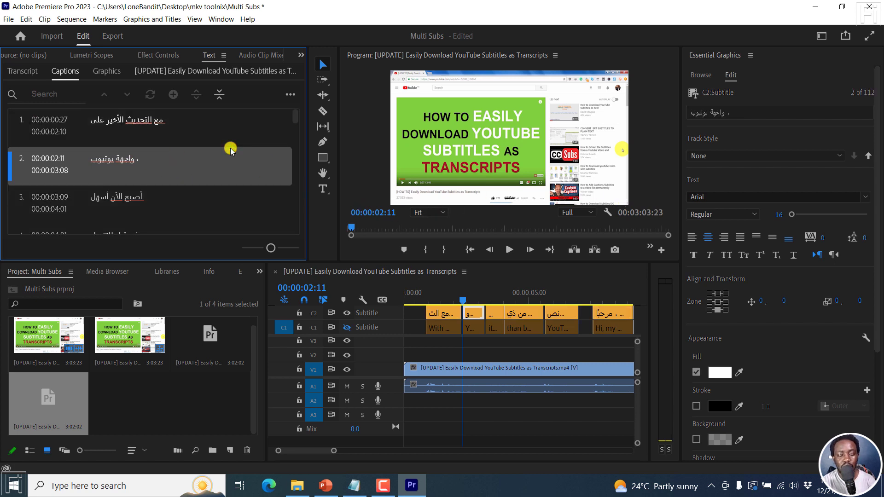
{"action": "key", "text": "ctrl+a"}
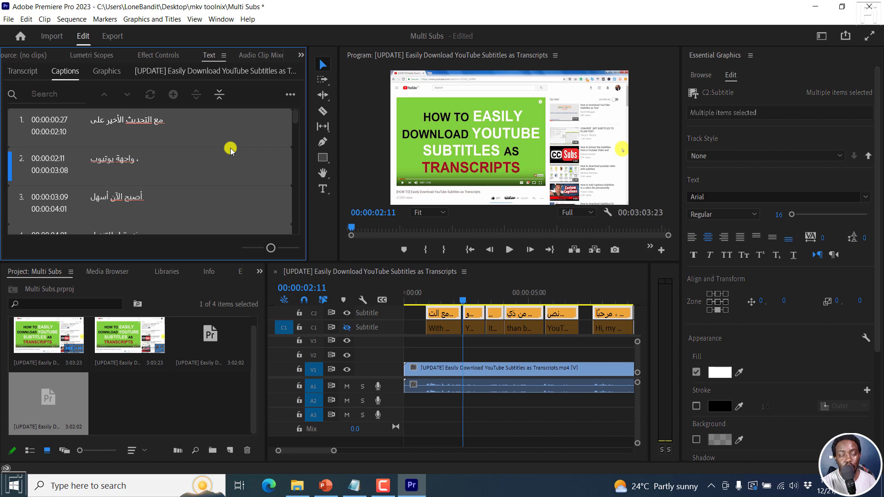
{"action": "left_click", "coordinate": [779, 216]}
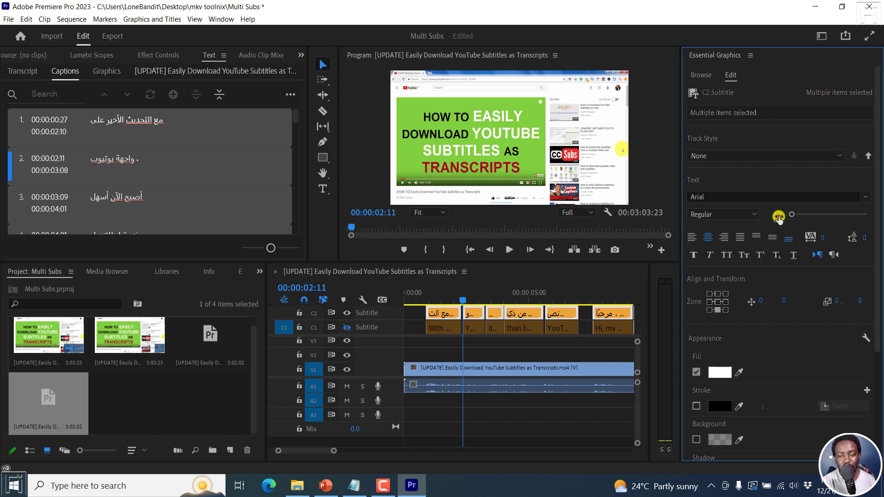
{"action": "left_click", "coordinate": [778, 217]}
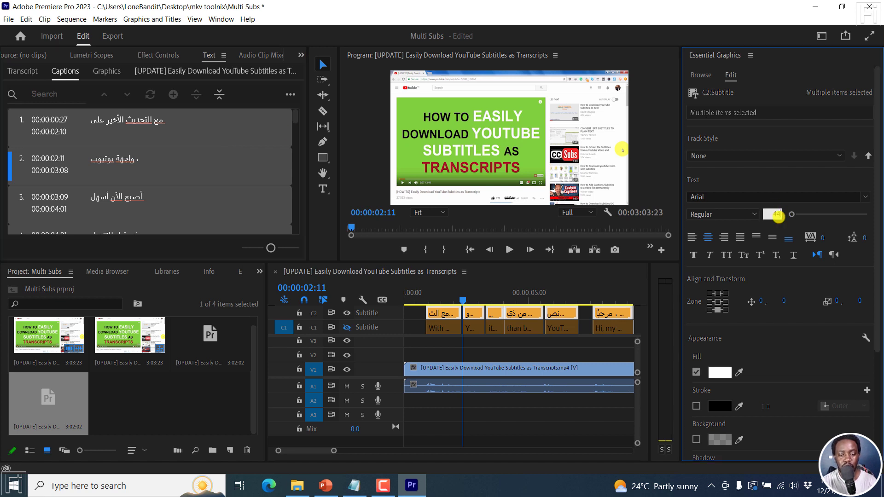
{"action": "key", "text": "Return"}
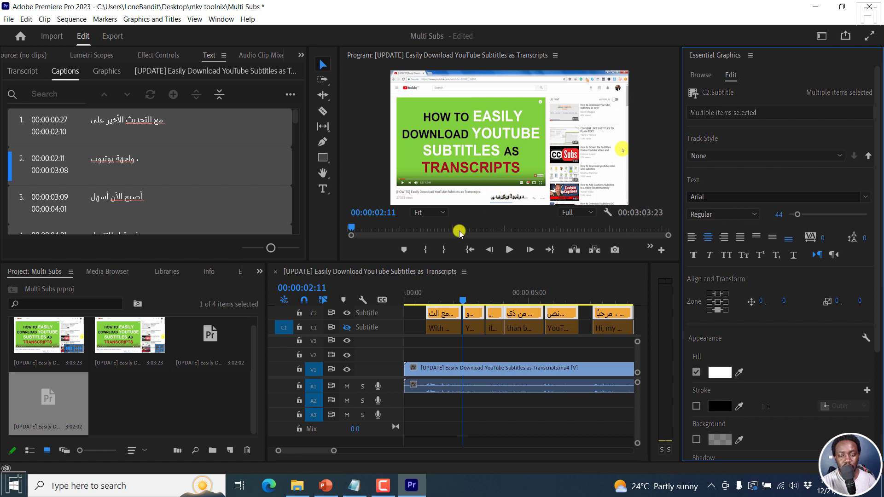
Step: Show the English track C1, select all of its captions, and upgrade them from captions to graphics
{"action": "left_click", "coordinate": [446, 266]}
{"action": "left_click_drag", "start_coordinate": [445, 261], "coordinate": [491, 207]}
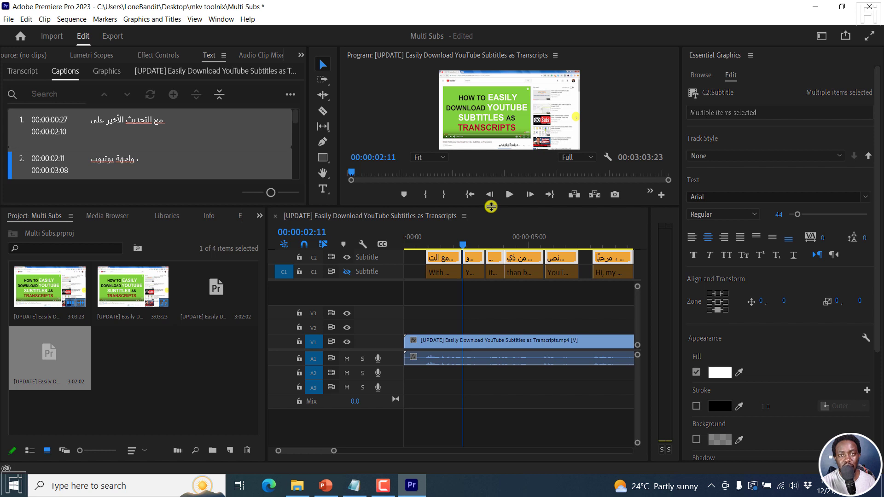
{"action": "left_click", "coordinate": [348, 272]}
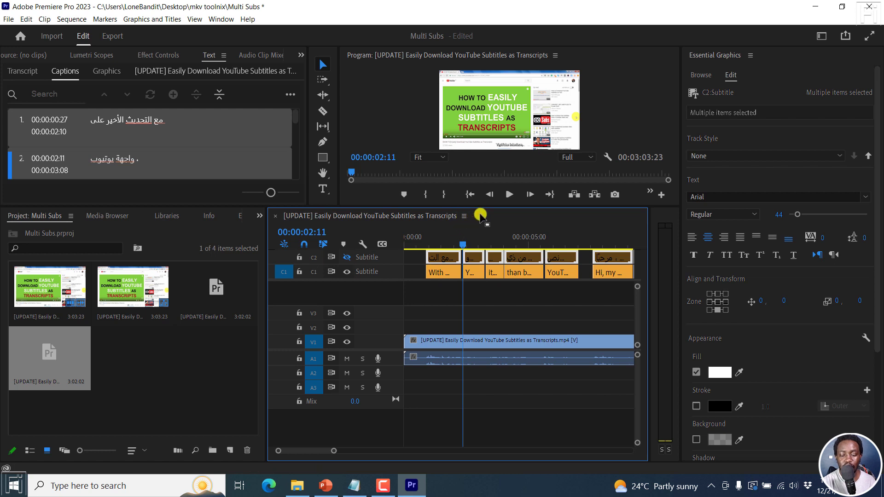
{"action": "key", "text": "backslash"}
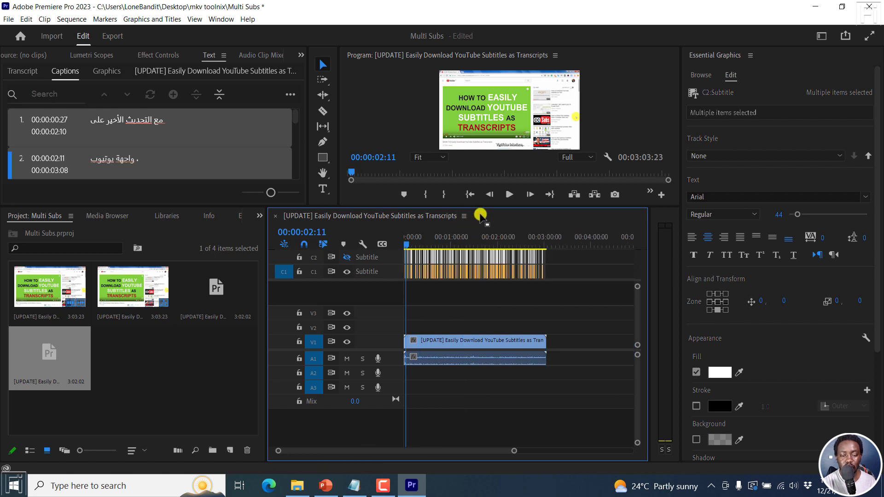
{"action": "left_click", "coordinate": [570, 273]}
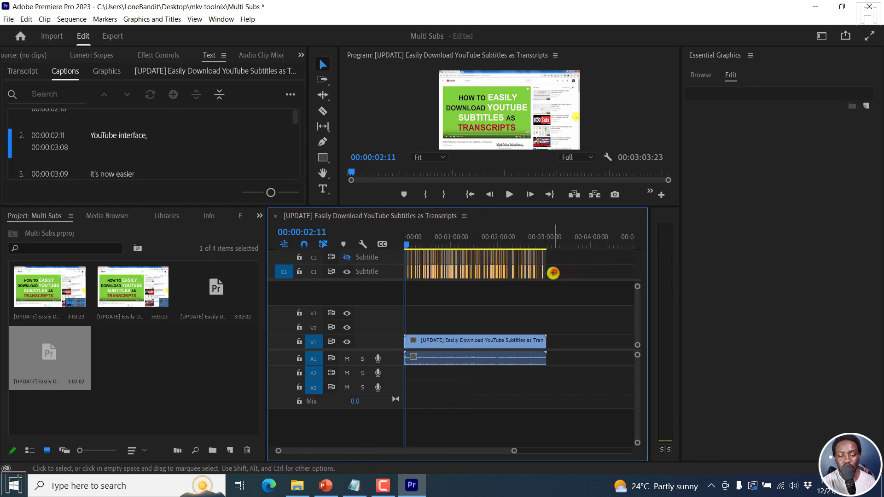
{"action": "left_click_drag", "start_coordinate": [553, 272], "coordinate": [399, 274]}
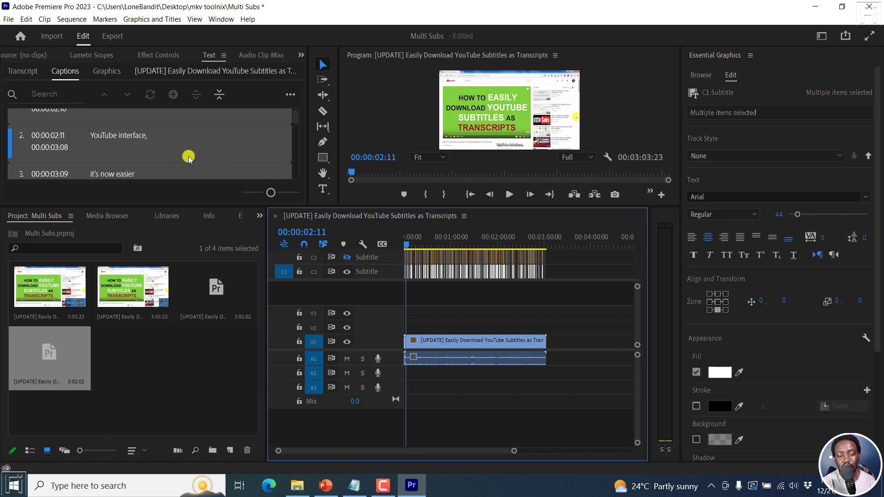
{"action": "left_click", "coordinate": [152, 19]}
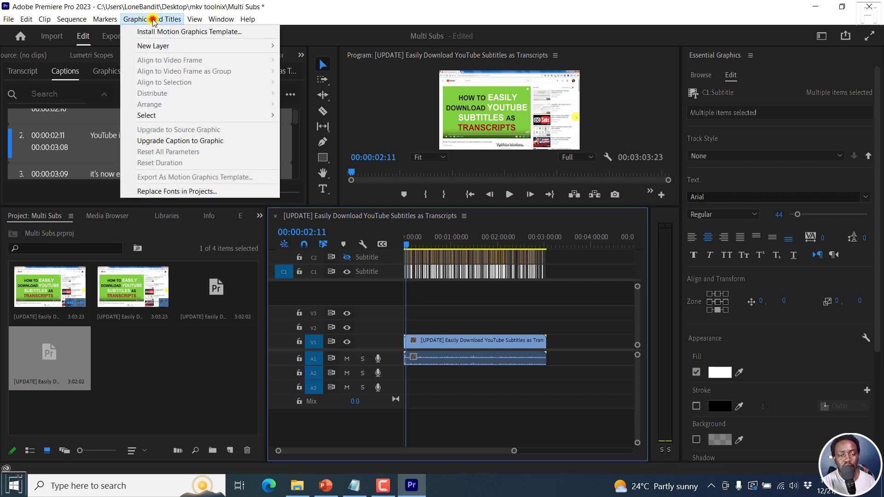
{"action": "left_click", "coordinate": [168, 142]}
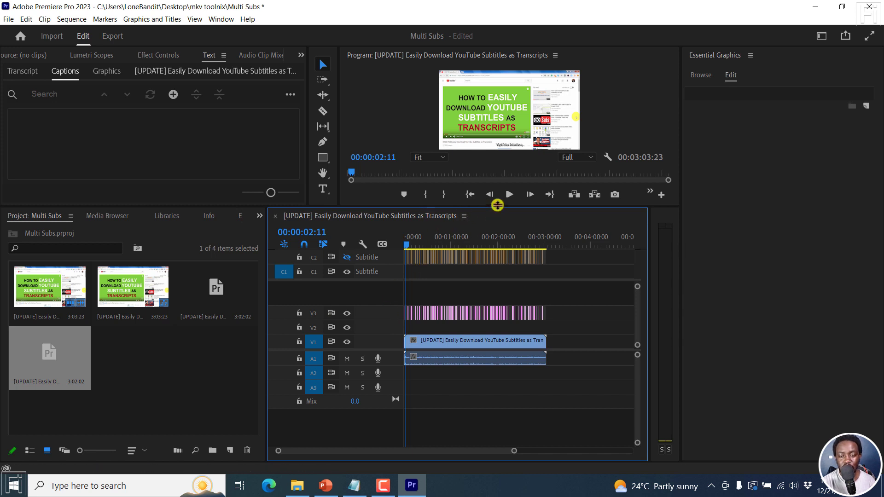
Step: Show the Arabic caption track C2 and enlarge the program preview to inspect how the two subtitle texts overlap
{"action": "left_click_drag", "start_coordinate": [498, 205], "coordinate": [491, 272]}
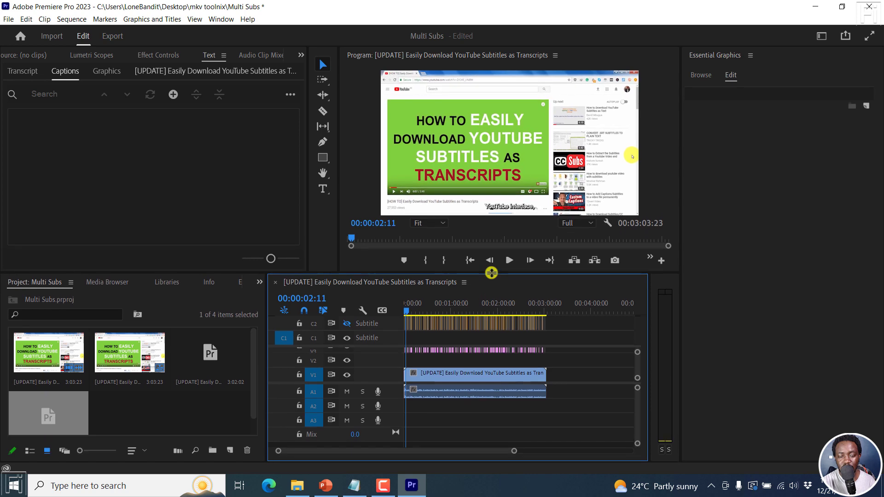
{"action": "left_click", "coordinate": [347, 323]}
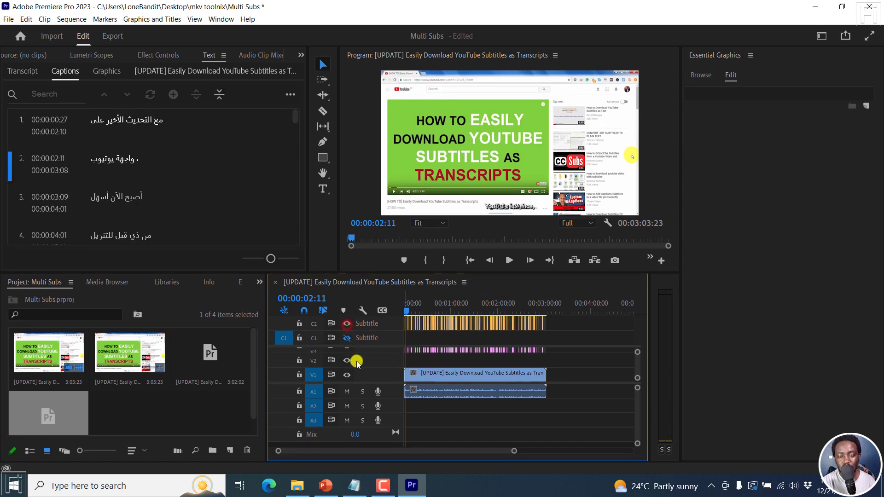
{"action": "left_click_drag", "start_coordinate": [489, 271], "coordinate": [491, 350]}
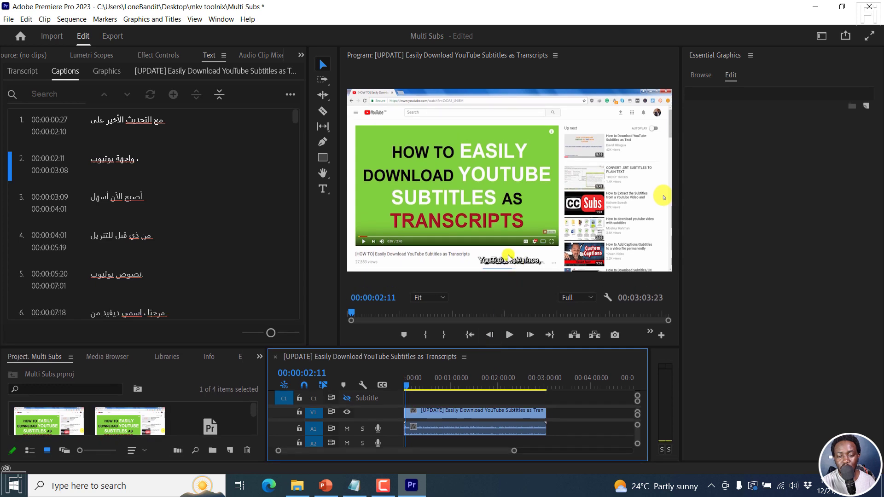
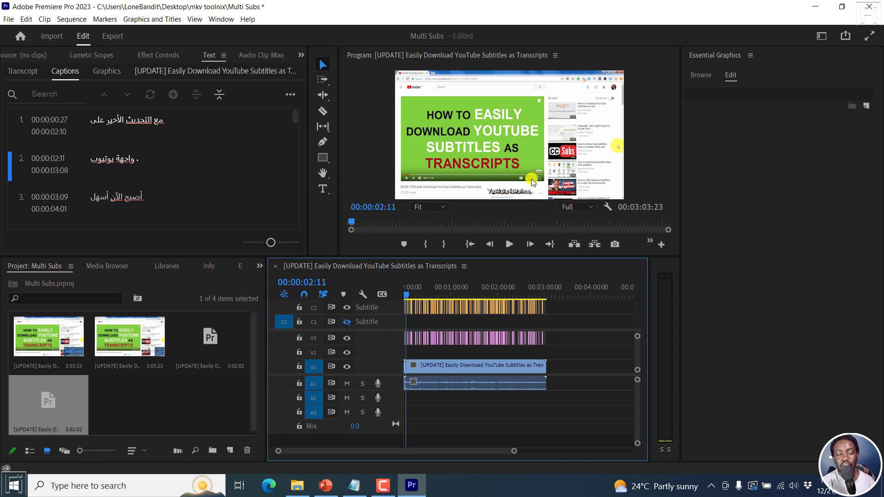
Step: Select all Arabic captions on C2, set their vertical position offset to -51, and switch them to right-to-left text direction
{"action": "left_click", "coordinate": [566, 305]}
{"action": "left_click_drag", "start_coordinate": [556, 306], "coordinate": [388, 302]}
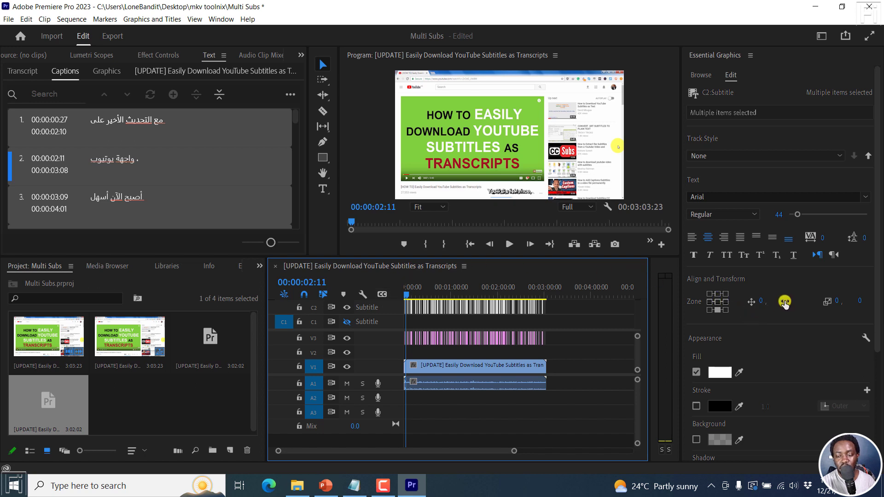
{"action": "left_click_drag", "start_coordinate": [785, 302], "coordinate": [768, 313]}
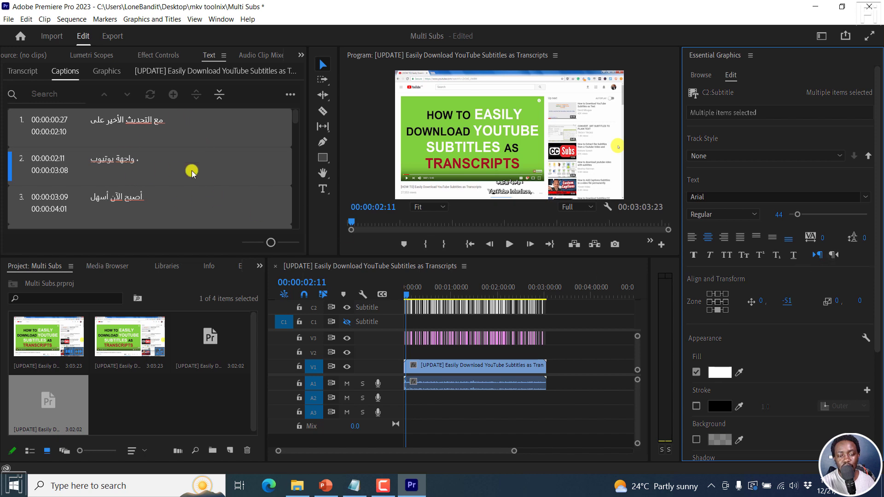
{"action": "left_click", "coordinate": [833, 256]}
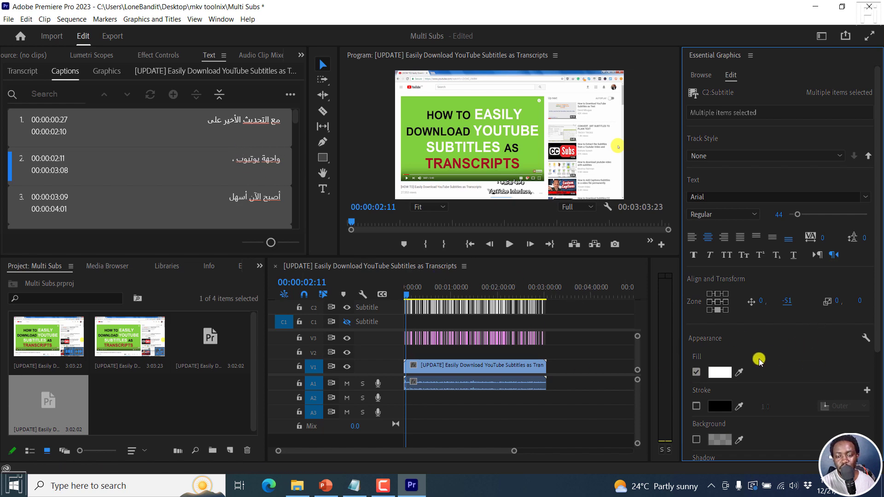
Step: Change the fill color of the selected Arabic captions to yellow, FEF00C
{"action": "left_click", "coordinate": [727, 375]}
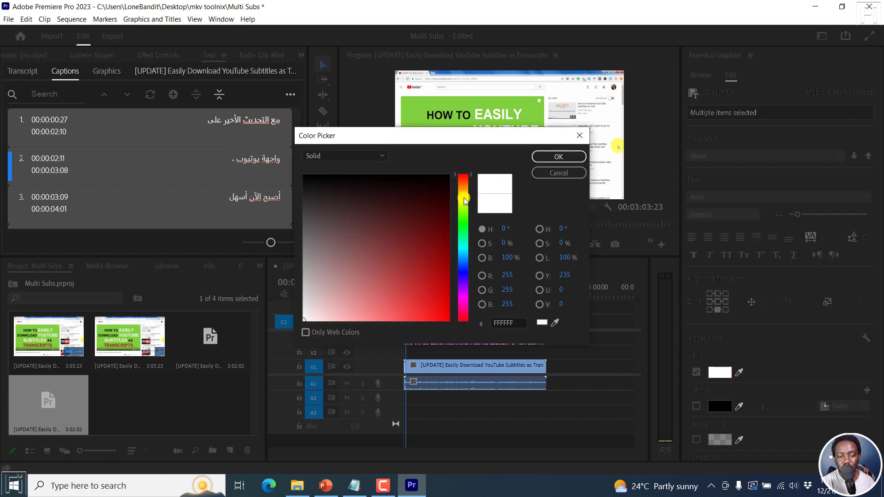
{"action": "left_click", "coordinate": [464, 198]}
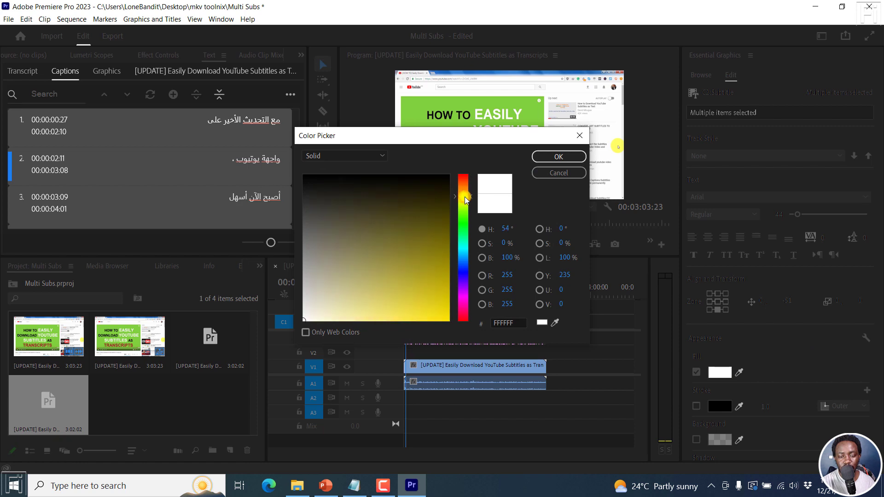
{"action": "left_click", "coordinate": [442, 320]}
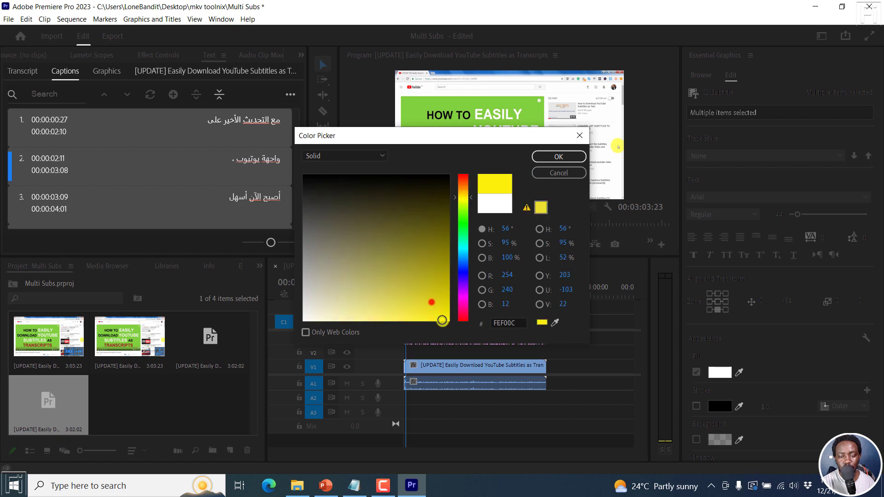
{"action": "left_click", "coordinate": [560, 157]}
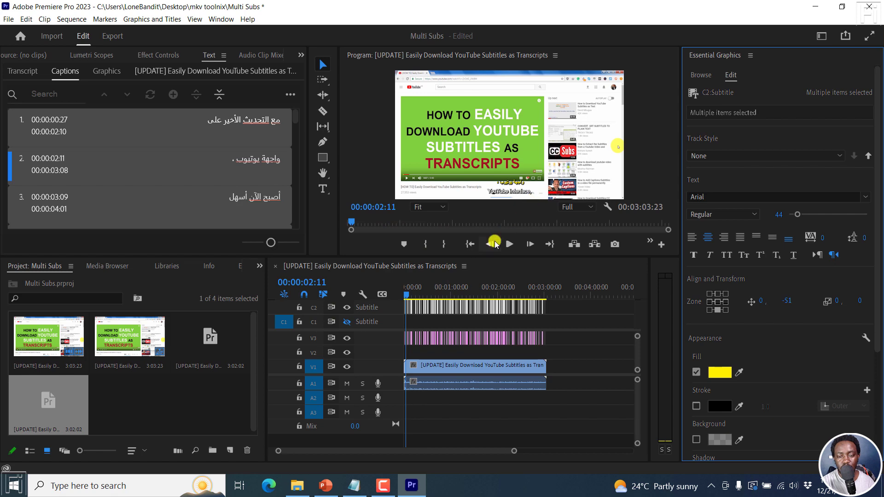
Step: Add a black outer stroke of 1.0 and a background with 34% opacity to the Arabic captions
{"action": "mouse_move", "coordinate": [490, 255]}
{"action": "left_mouse_down"}
{"action": "mouse_move", "coordinate": [474, 347]}
{"action": "mouse_move", "coordinate": [485, 260]}
{"action": "left_mouse_up"}
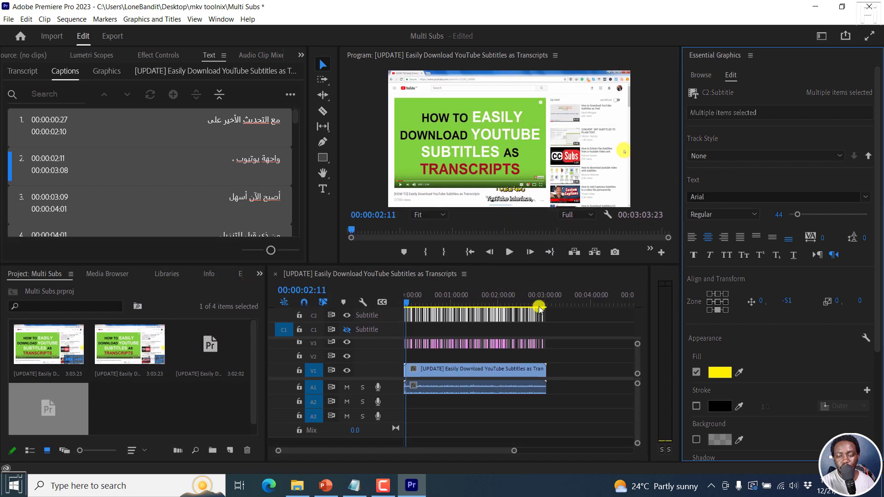
{"action": "left_click", "coordinate": [696, 406]}
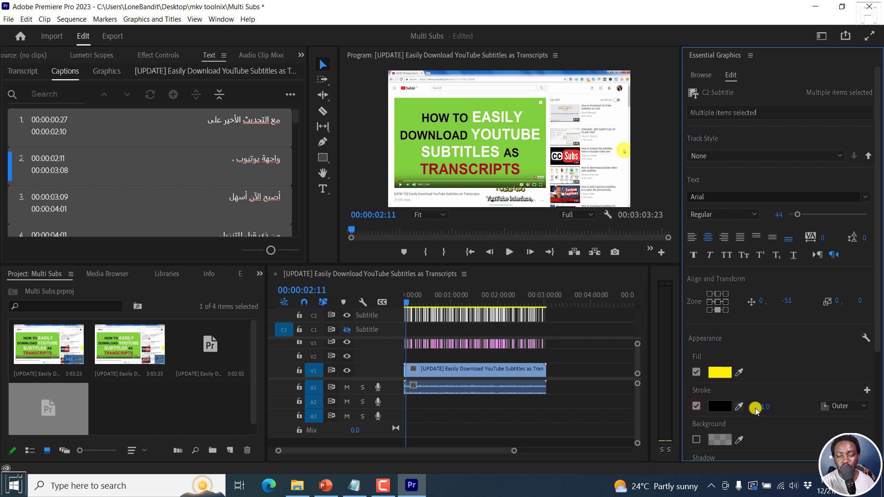
{"action": "scroll", "coordinate": [878, 305], "scroll_direction": "down", "scroll_amount": 3}
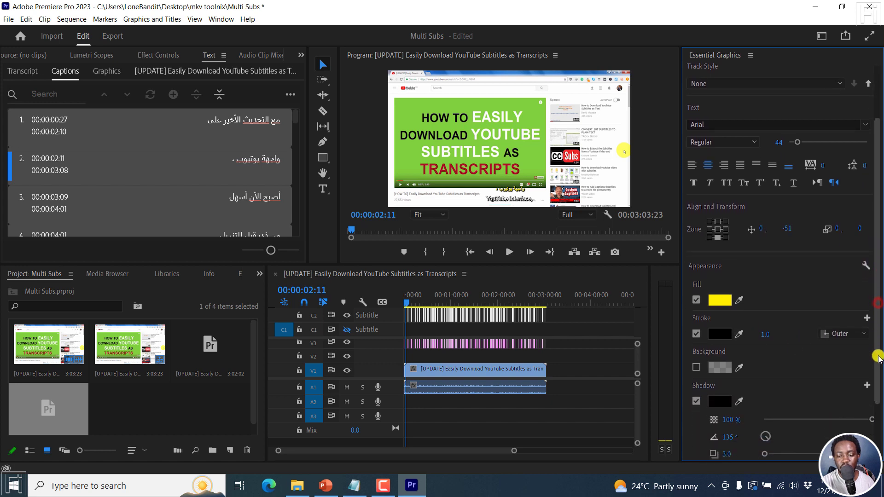
{"action": "left_click", "coordinate": [697, 352]}
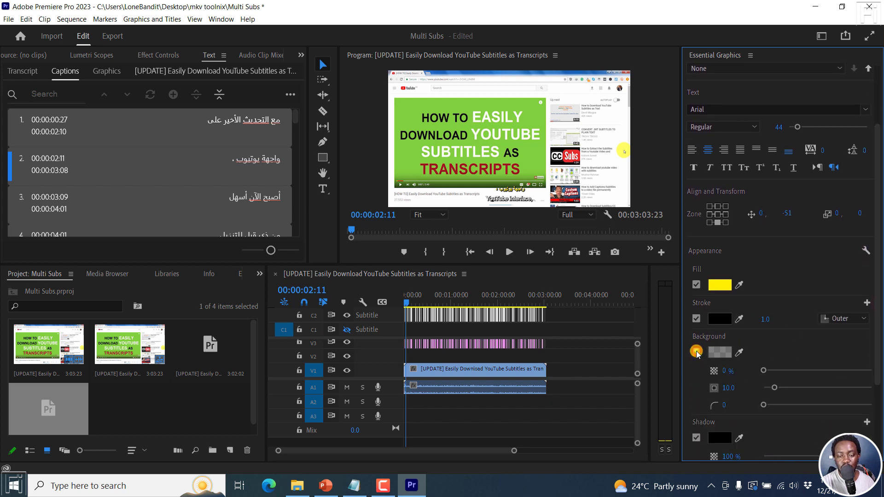
{"action": "left_click_drag", "start_coordinate": [770, 373], "coordinate": [789, 371]}
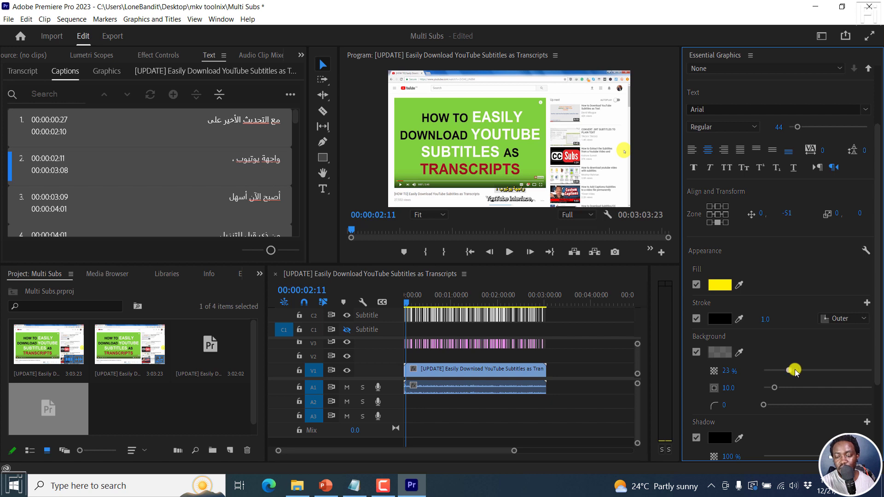
{"action": "left_click", "coordinate": [800, 372]}
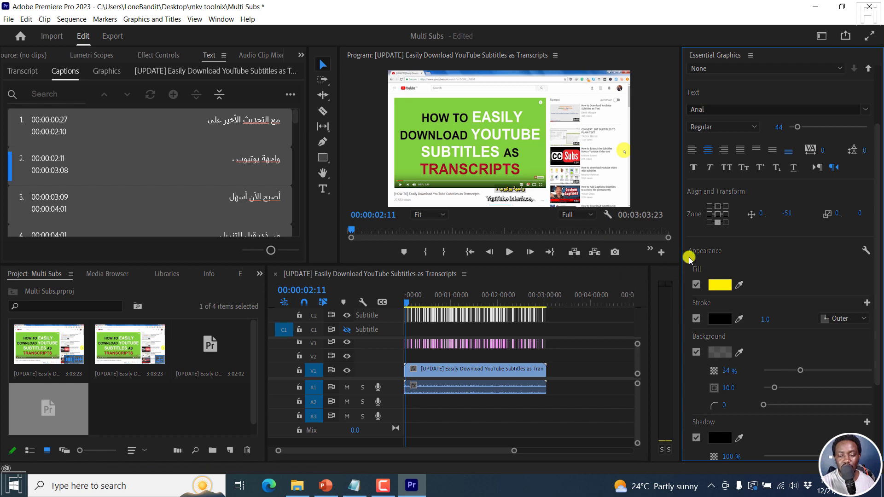
Step: Enlarge the program preview and play a few seconds of the sequence to check both subtitle languages together
{"action": "left_click_drag", "start_coordinate": [679, 251], "coordinate": [699, 251]}
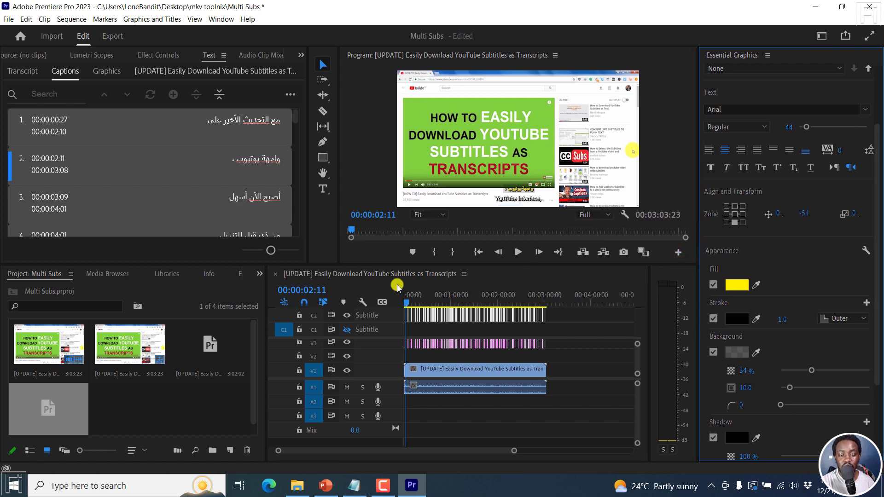
{"action": "left_click_drag", "start_coordinate": [267, 310], "coordinate": [180, 302]}
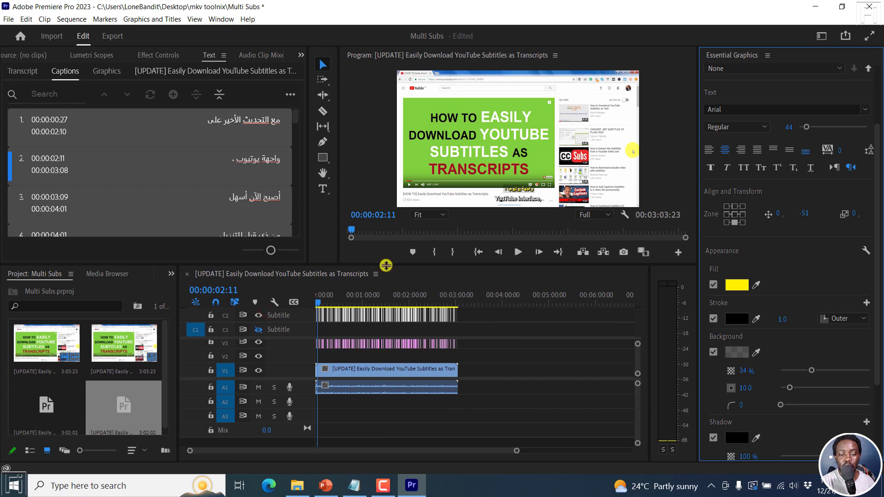
{"action": "left_click_drag", "start_coordinate": [386, 265], "coordinate": [382, 336]}
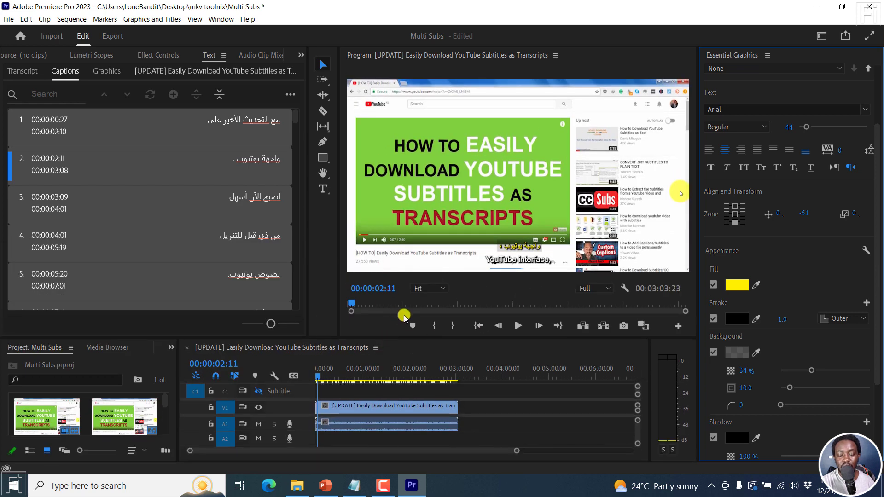
{"action": "left_click", "coordinate": [516, 326]}
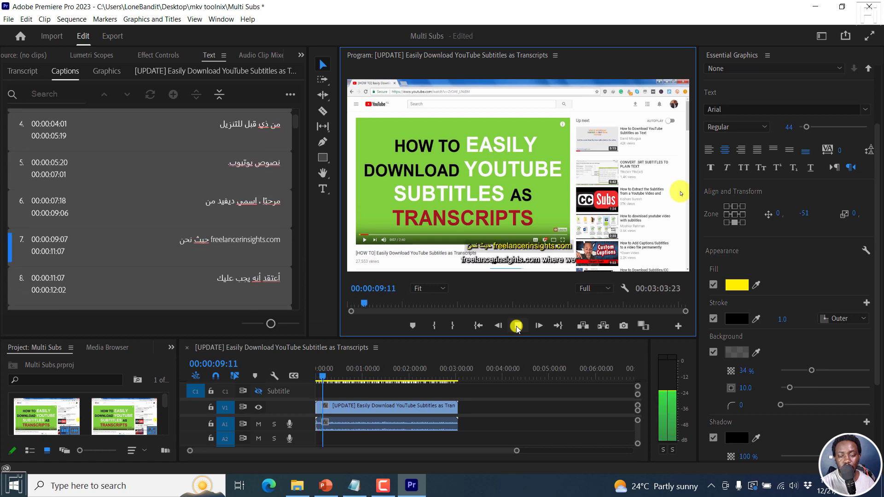
{"action": "left_click", "coordinate": [517, 326]}
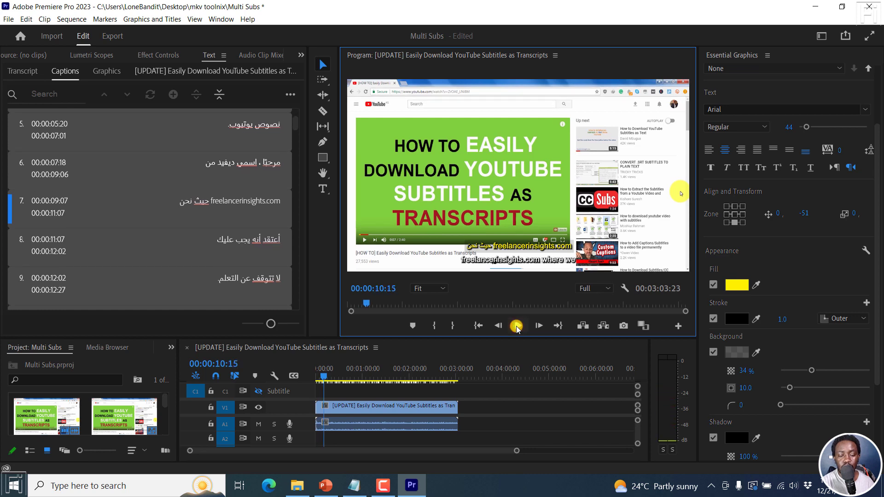